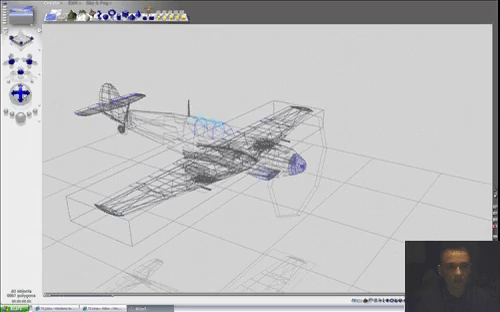
Orbit to side and three-quarter views of the plane, then dismiss the finished render.
drag(20, 38, 60, 40)
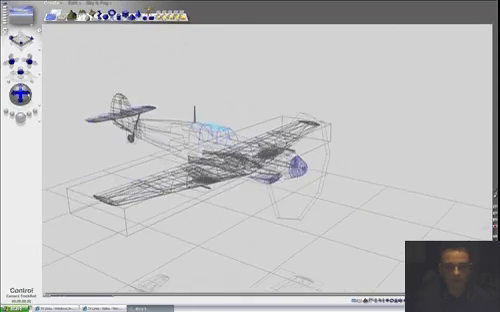
drag(20, 95, 40, 90)
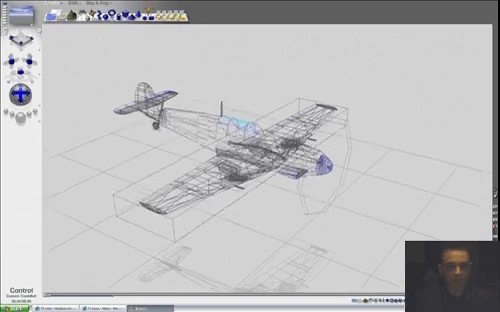
drag(20, 38, 77, 85)
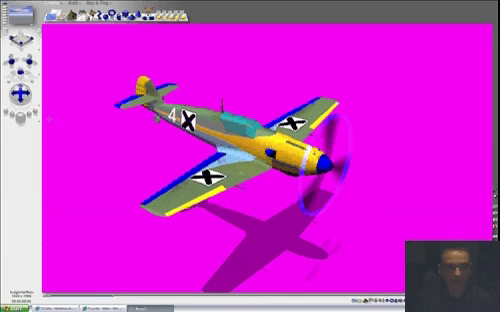
click(74, 81)
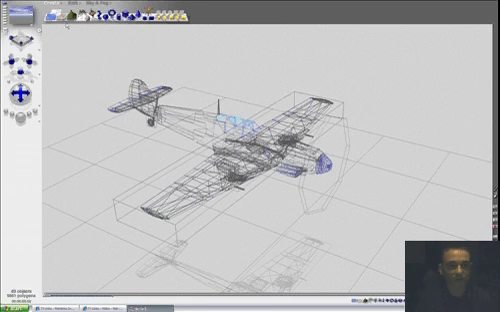
Select the tail rudder and show its material's image texture in the Materials Lab.
click(20, 7)
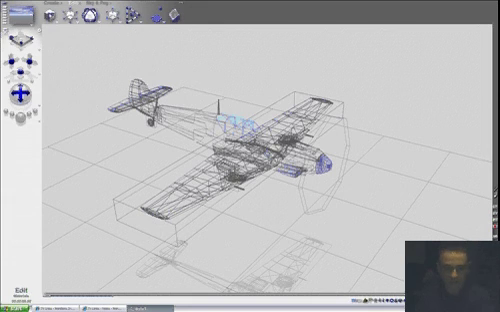
click(136, 92)
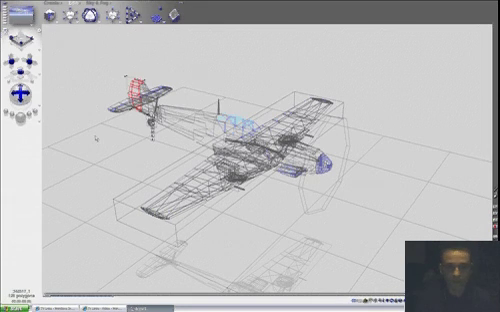
click(88, 97)
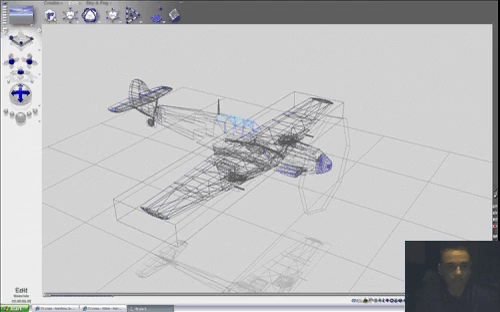
click(20, 8)
click(253, 120)
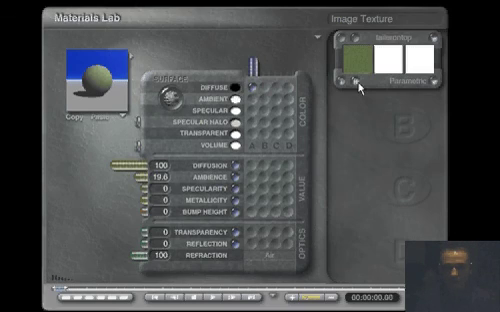
Place the 4-X fuselage texture in the first Pictures slot and start loading a replacement.
click(356, 40)
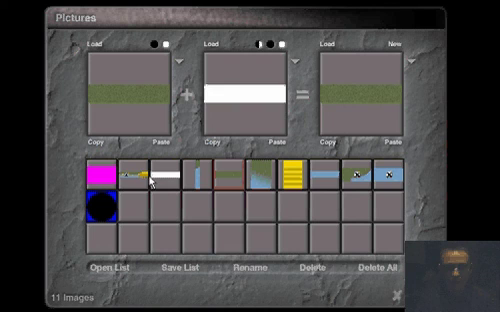
click(140, 181)
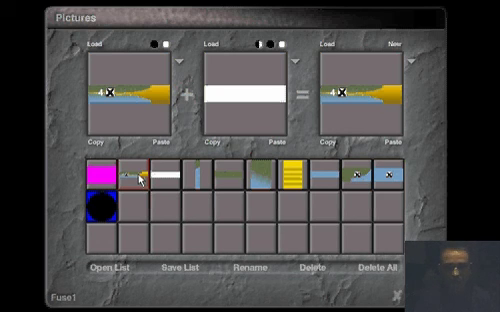
click(99, 46)
Browse to air/germany/bulgar109/romanian and load the Romanian fuselage image into the first slot.
click(310, 108)
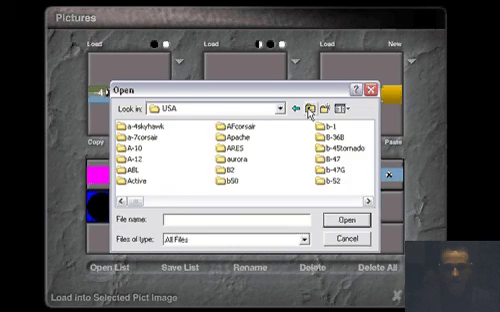
click(310, 108)
click(310, 108)
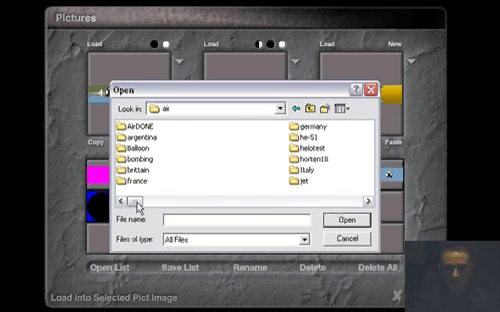
drag(137, 207, 150, 207)
double_click(300, 148)
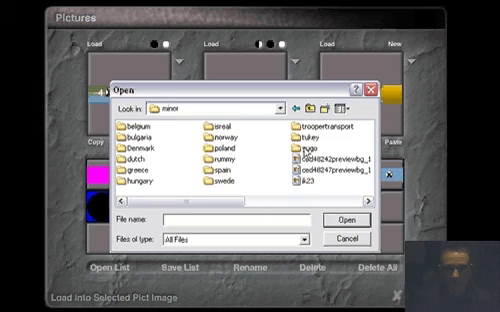
click(310, 108)
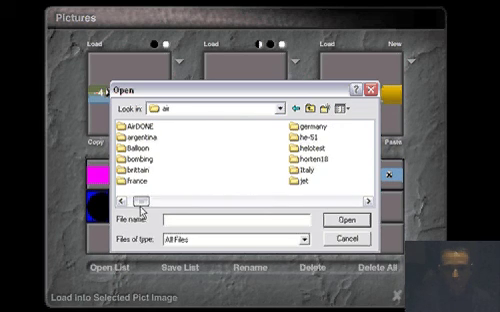
double_click(321, 127)
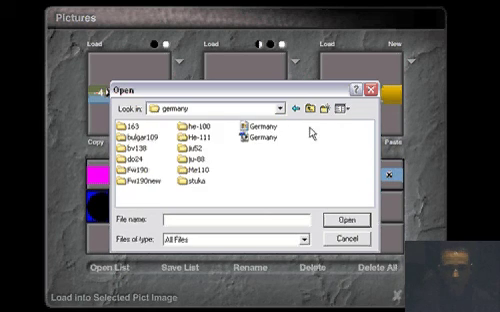
double_click(155, 139)
double_click(143, 182)
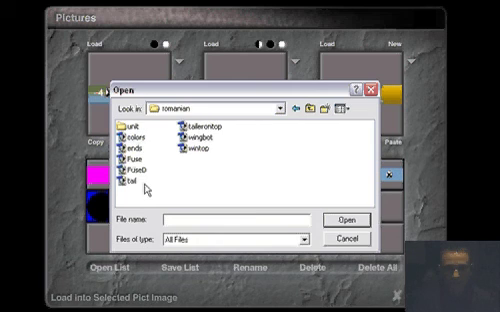
double_click(141, 168)
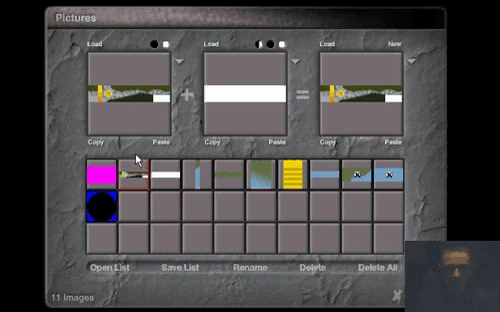
Close Pictures, render the Bf 109 with the new fuselage markings, then dismiss the render.
click(395, 295)
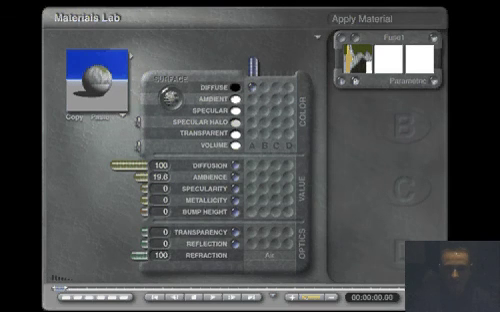
click(356, 78)
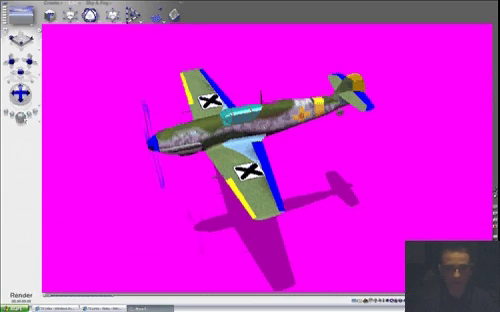
click(61, 88)
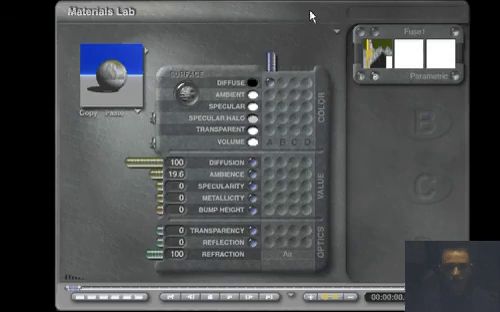
Replace the tailerontop texture picture with its Romanian image file.
click(377, 39)
click(219, 177)
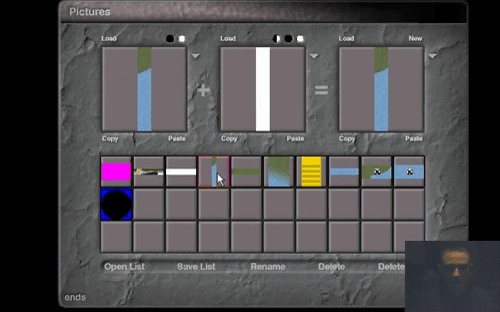
click(244, 180)
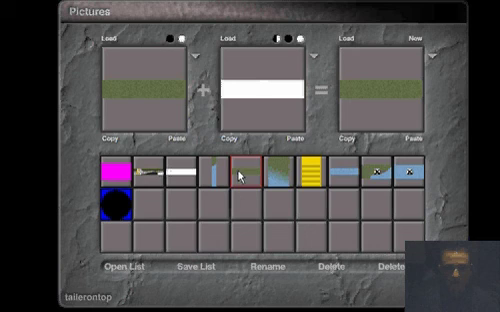
click(111, 41)
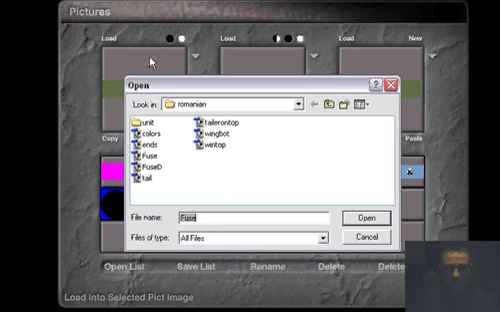
double_click(224, 124)
Load a Romanian image into the sixth picture; cancel the eighth picture's load.
click(287, 179)
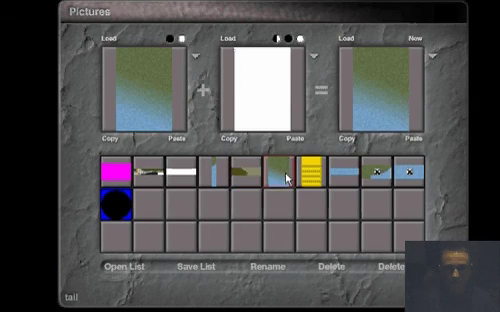
click(108, 38)
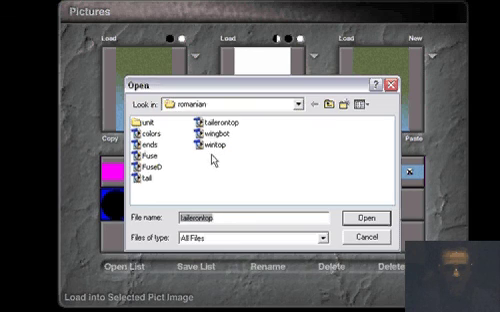
double_click(146, 178)
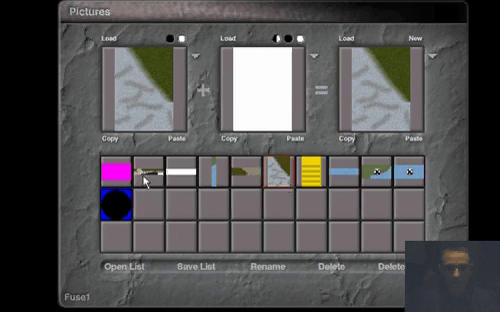
click(347, 176)
click(109, 42)
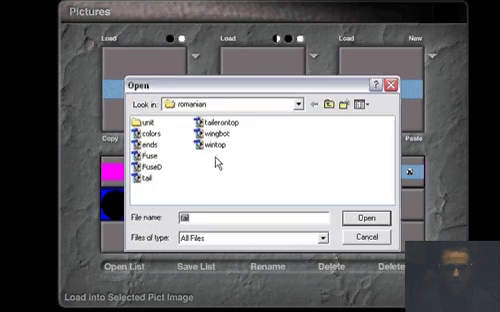
click(372, 238)
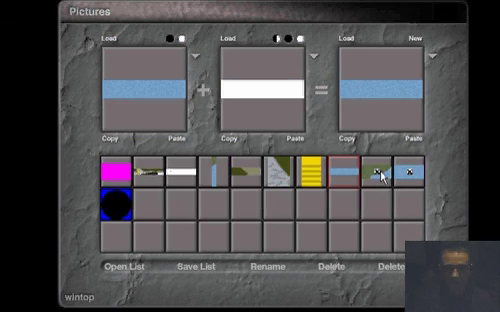
Load the Romanian wintop and wingbot images into the ninth and tenth pictures.
click(380, 176)
click(110, 42)
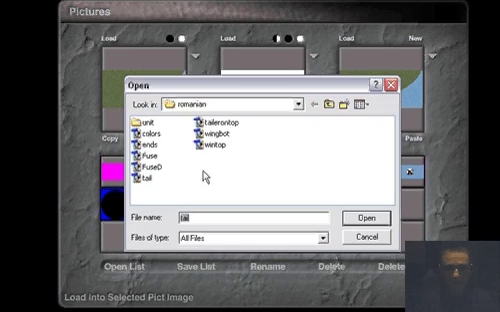
double_click(218, 146)
click(406, 173)
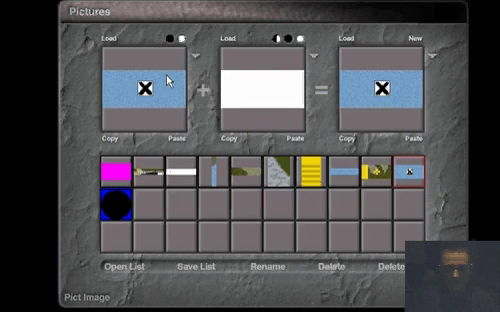
click(109, 38)
click(216, 134)
double_click(216, 134)
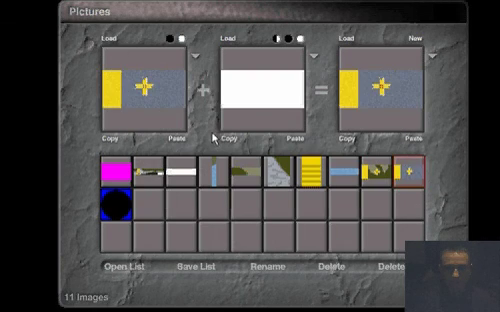
Load the Romanian ends image into the fourth texture picture.
click(215, 172)
click(108, 42)
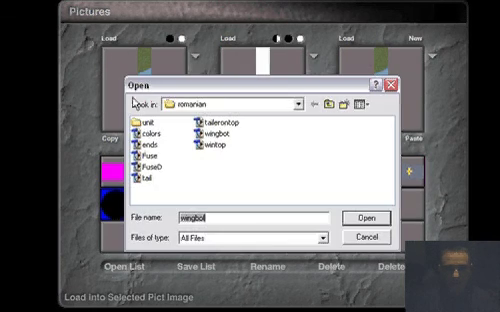
click(141, 145)
double_click(141, 145)
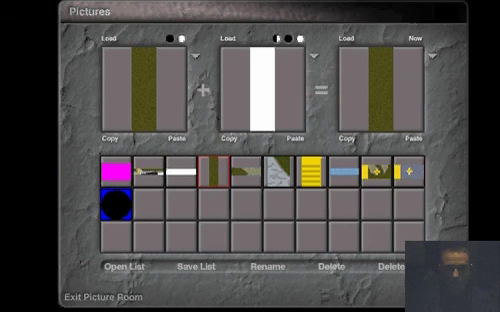